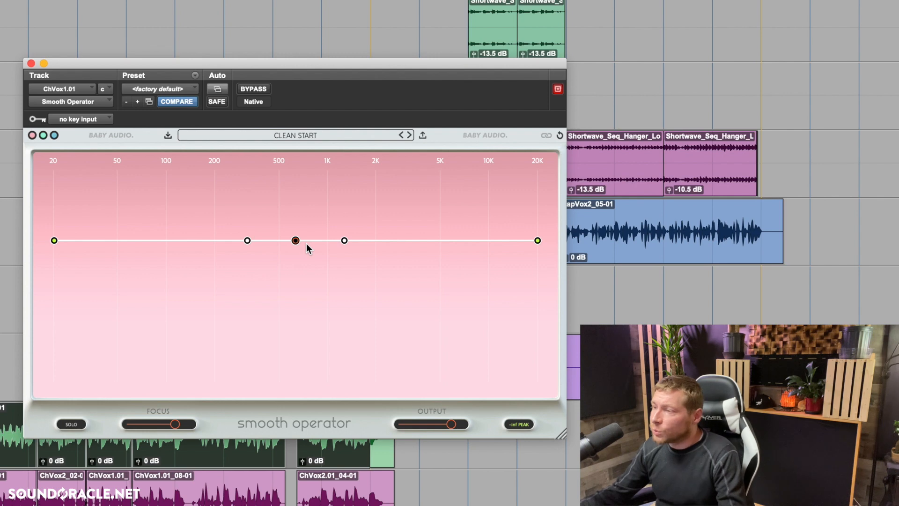
Play back the ChVox1.01 vocal and examine its spectrum and gain reduction against the threshold line.
mouse_move(297, 242)
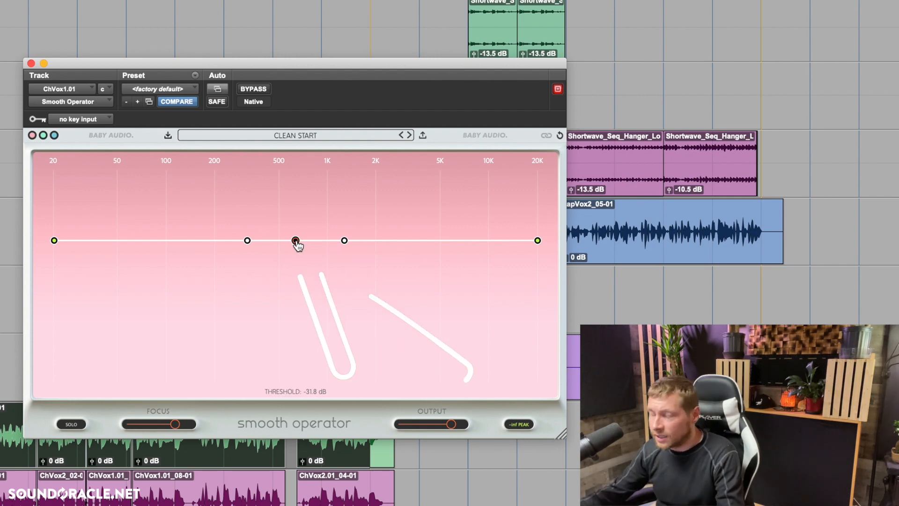
key(space)
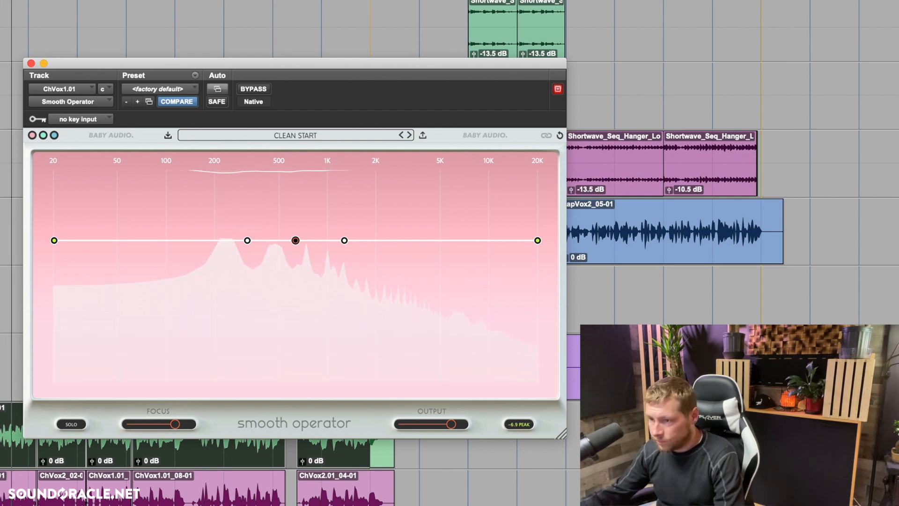
key(space)
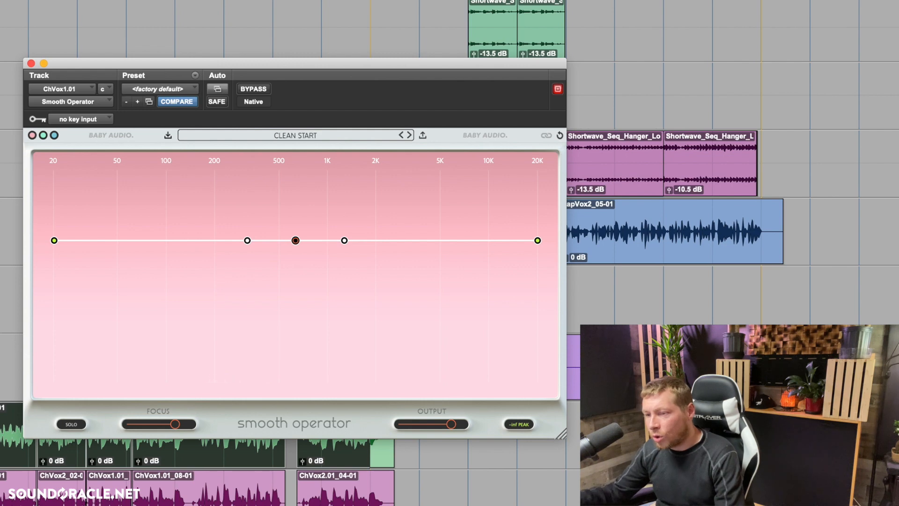
key(space)
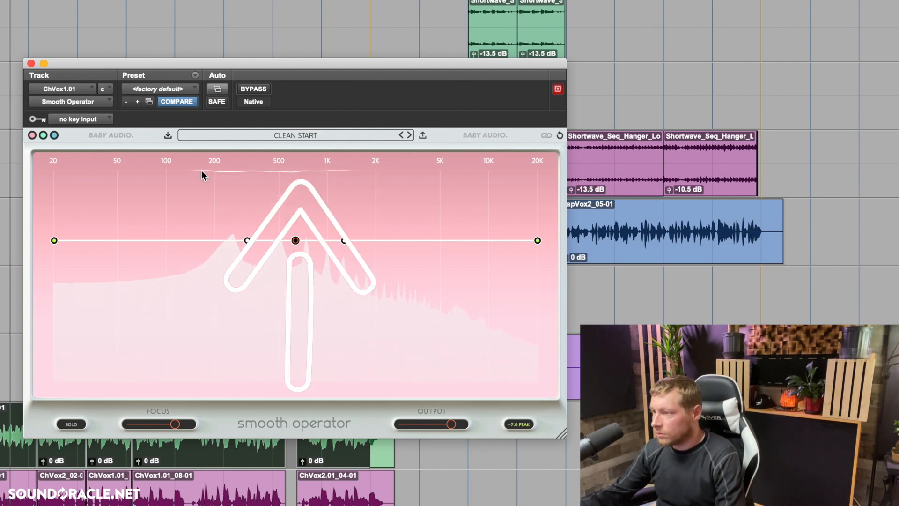
key(space)
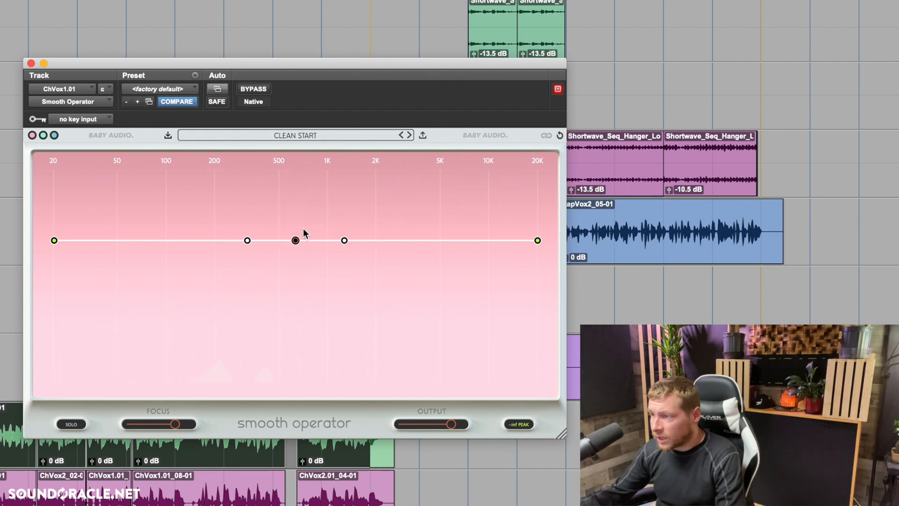
Try a boost of about 19.6 dB and a slight cut on the upper band node near 1.2 kHz, and reset the node.
drag(296, 241, 340, 204)
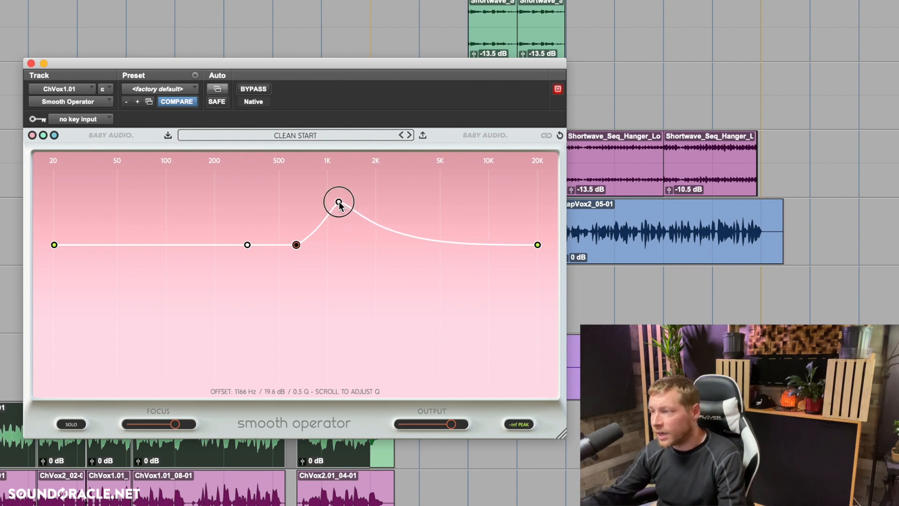
drag(340, 203, 338, 255)
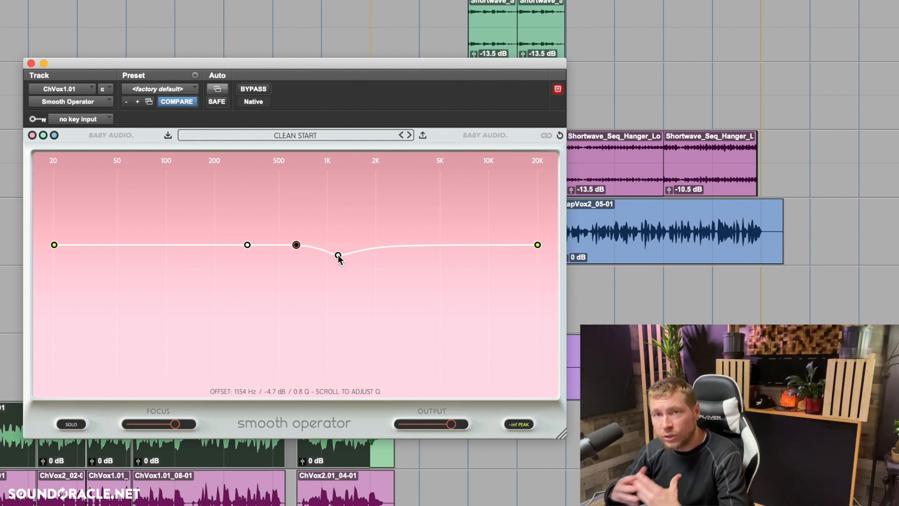
double_click(338, 256)
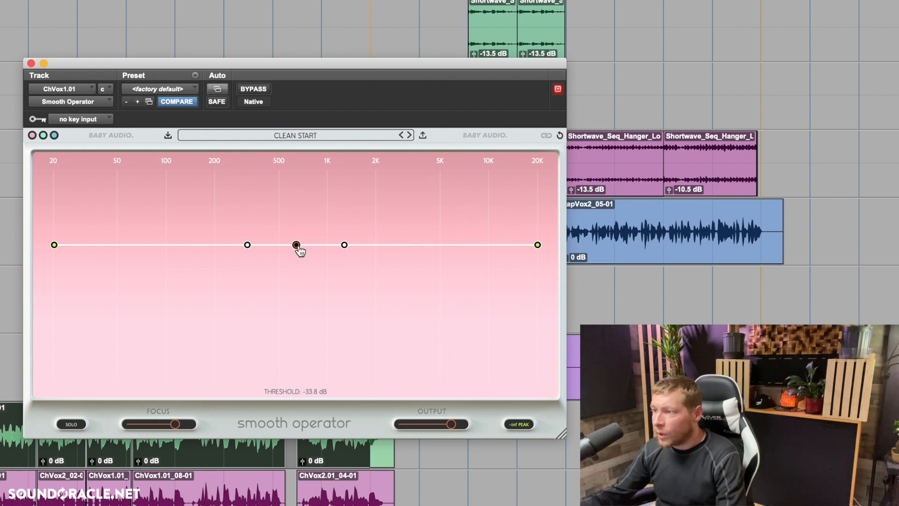
Lower the threshold node so the line crosses the vocal's peaks during playback, and compare the result with the effect bypassed.
drag(297, 246, 304, 244)
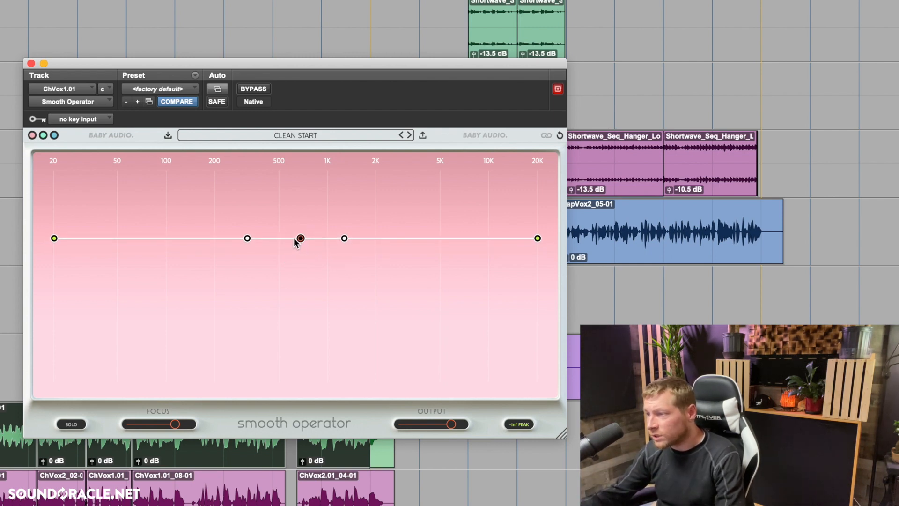
key(space)
mouse_move(300, 241)
mouse_down()
mouse_move(306, 366)
mouse_move(314, 239)
mouse_move(311, 255)
mouse_up()
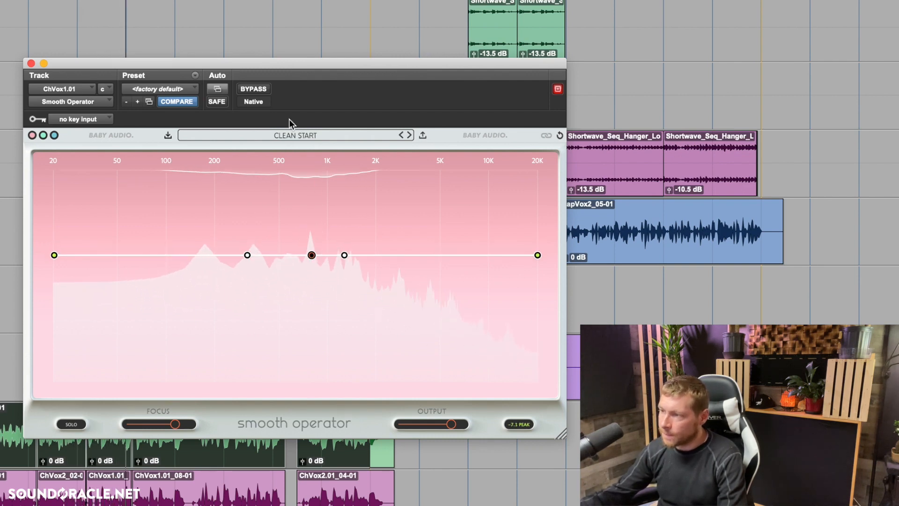
key(space)
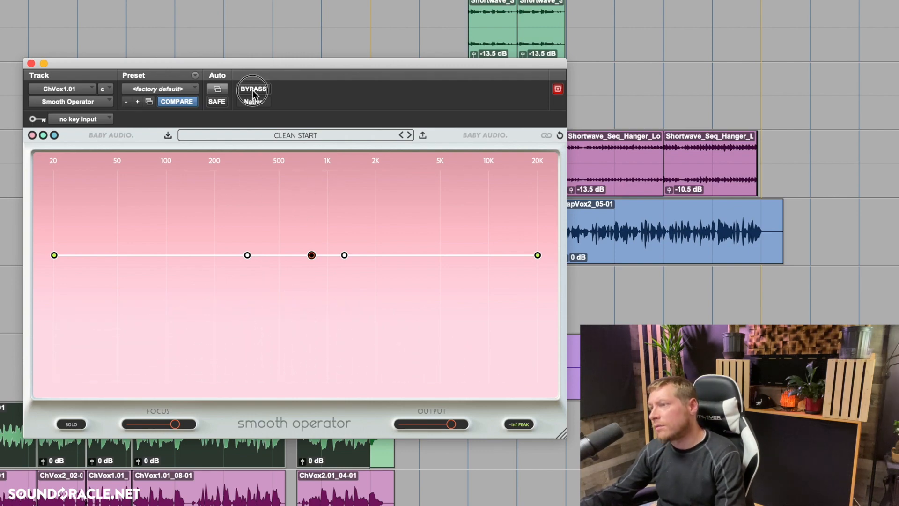
click(253, 89)
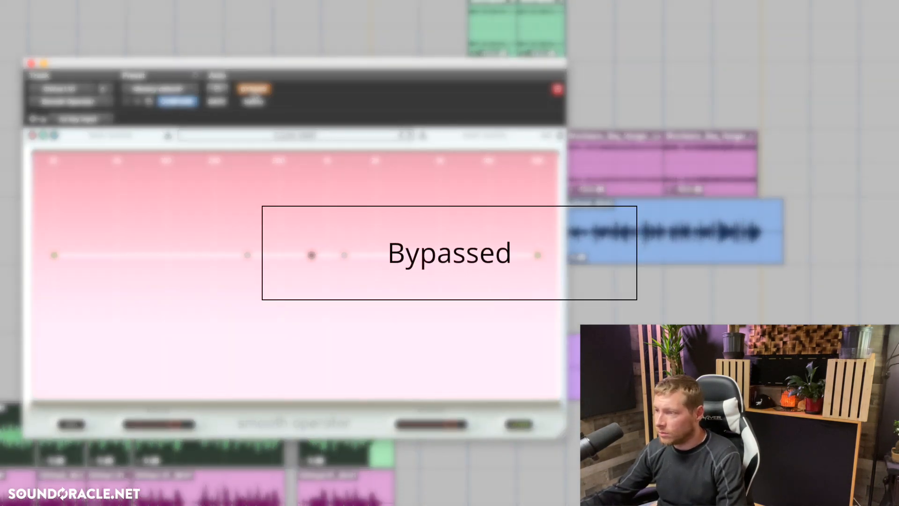
click(253, 89)
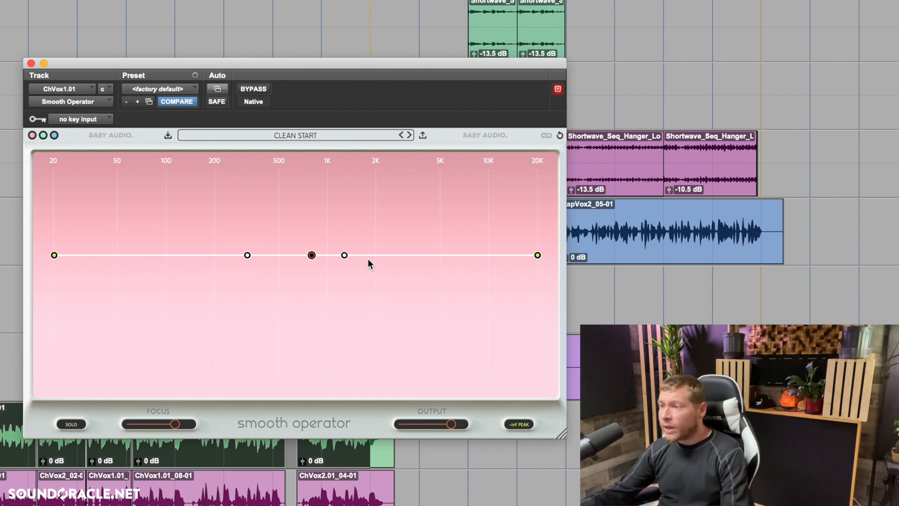
Set the upper band node's Q to 0.7 and pull both band nodes below the threshold line, near 1 kHz and 550 Hz.
drag(304, 255, 343, 225)
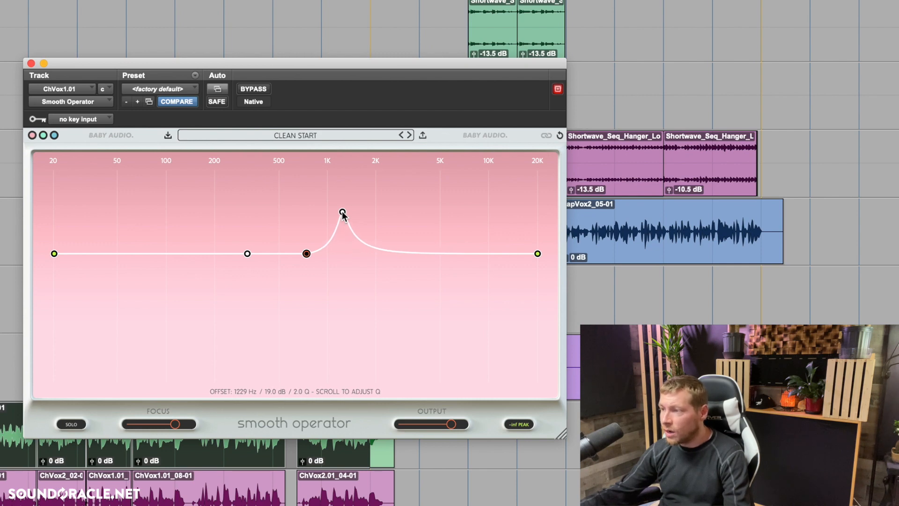
scroll(342, 215, down, 5)
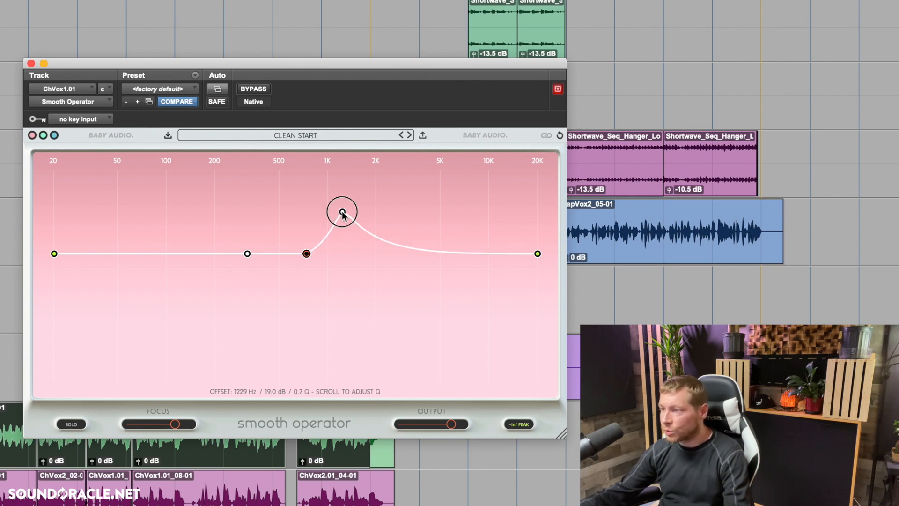
drag(343, 214, 342, 227)
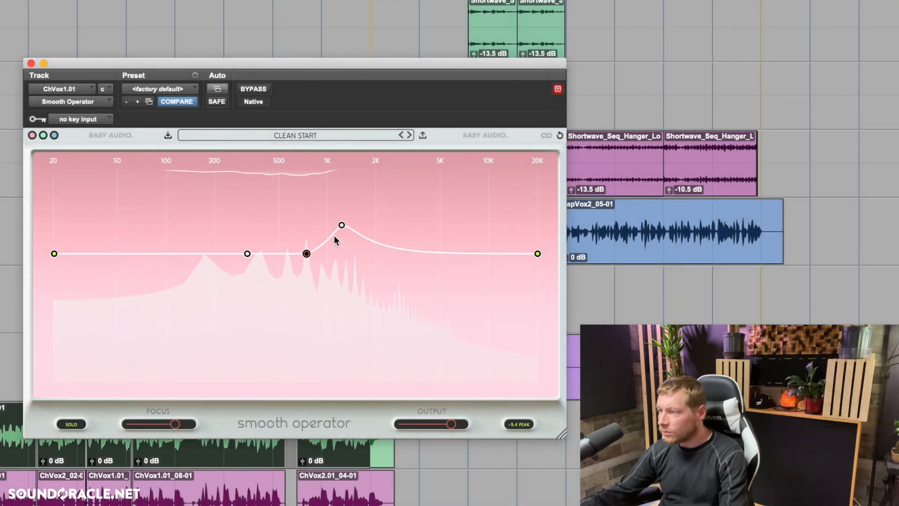
drag(341, 225, 312, 255)
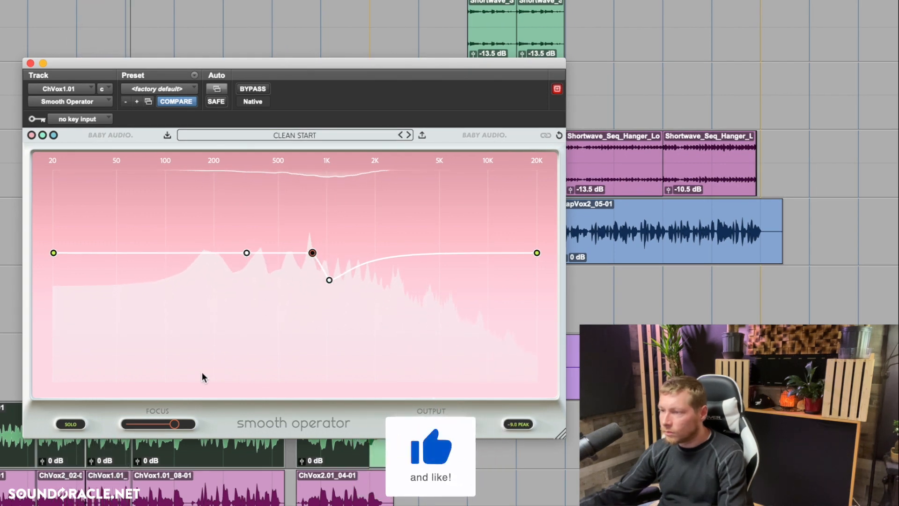
drag(247, 253, 285, 279)
Turn off Solo and compare the processed vocal with the bypassed one during playback.
click(79, 428)
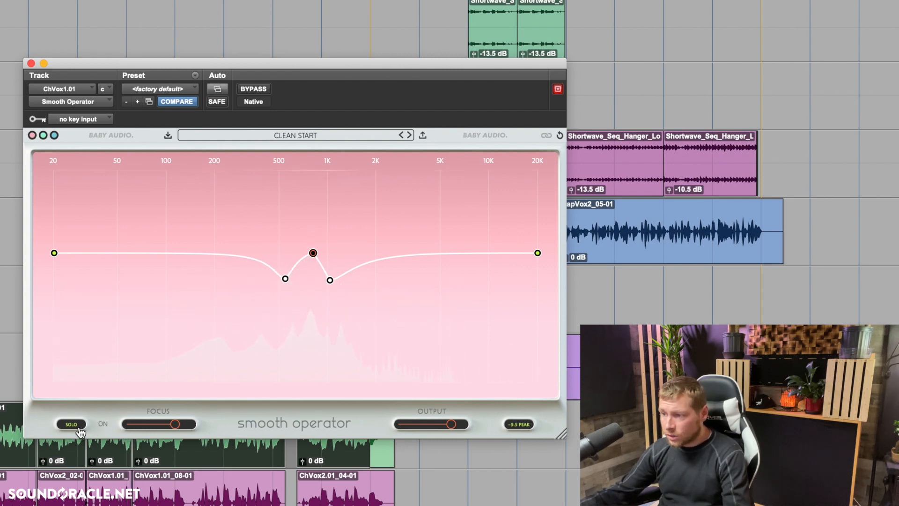
key(space)
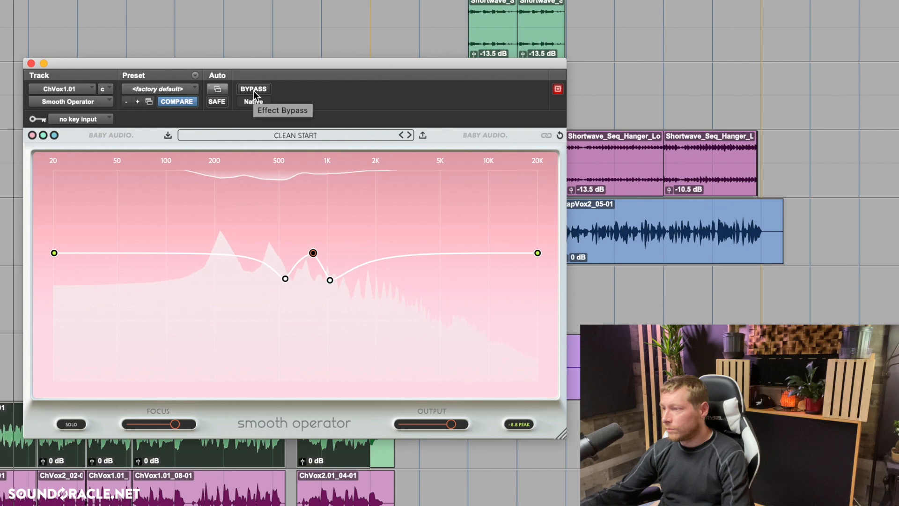
click(254, 89)
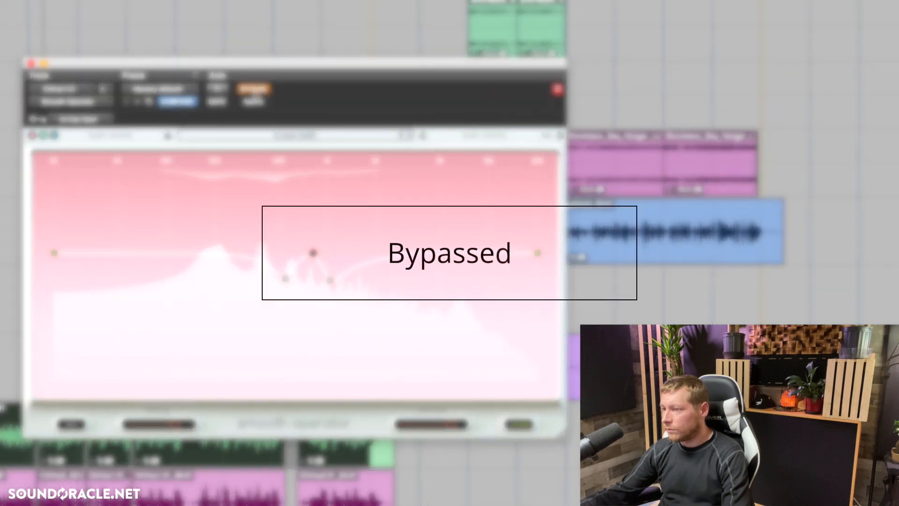
click(254, 90)
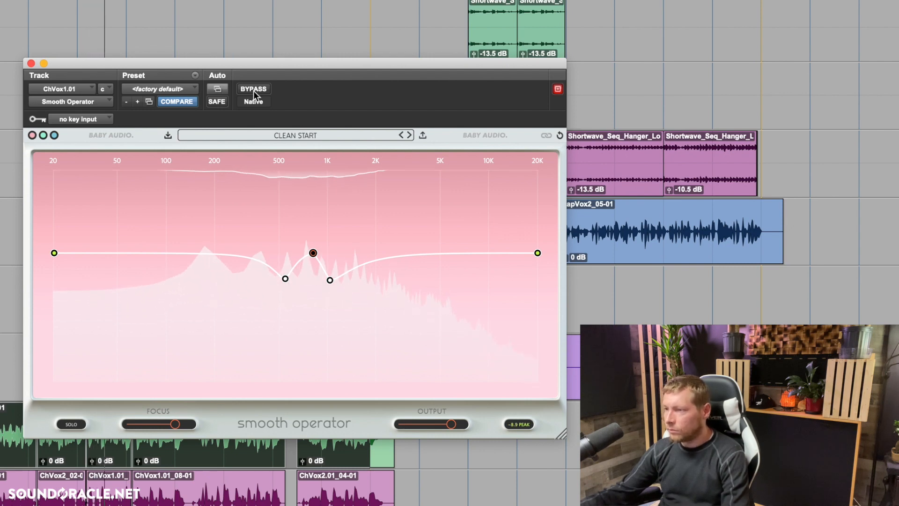
Lower the 20 Hz and 20 kHz end nodes slightly below the threshold node.
drag(538, 253, 539, 268)
drag(55, 251, 54, 271)
double_click(55, 269)
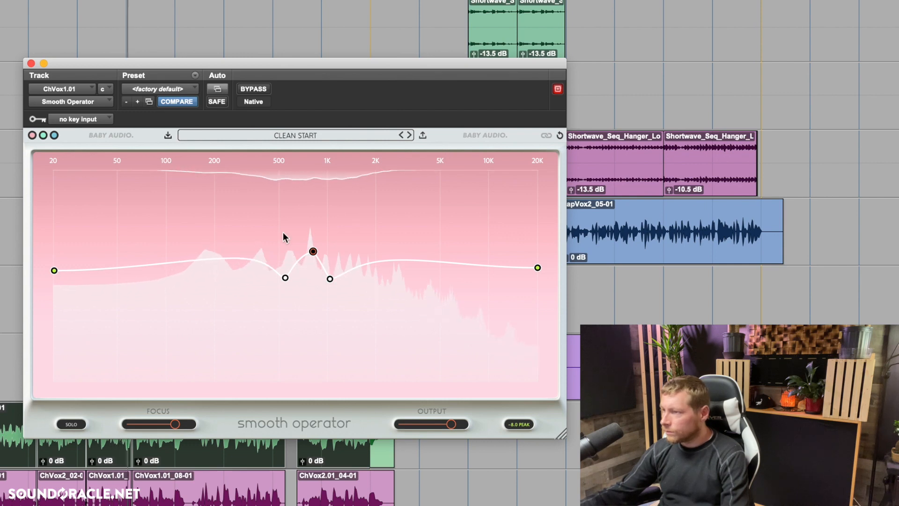
Shift the threshold node to a lower frequency at about -37.2 dB and deepen the dip just below 1 kHz.
drag(314, 254, 299, 255)
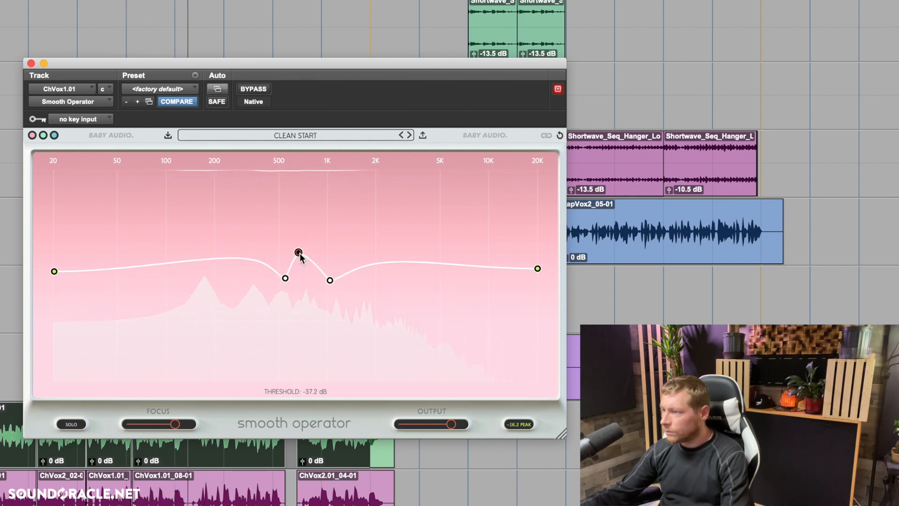
mouse_move(330, 282)
mouse_down()
mouse_move(305, 288)
mouse_move(325, 290)
mouse_up()
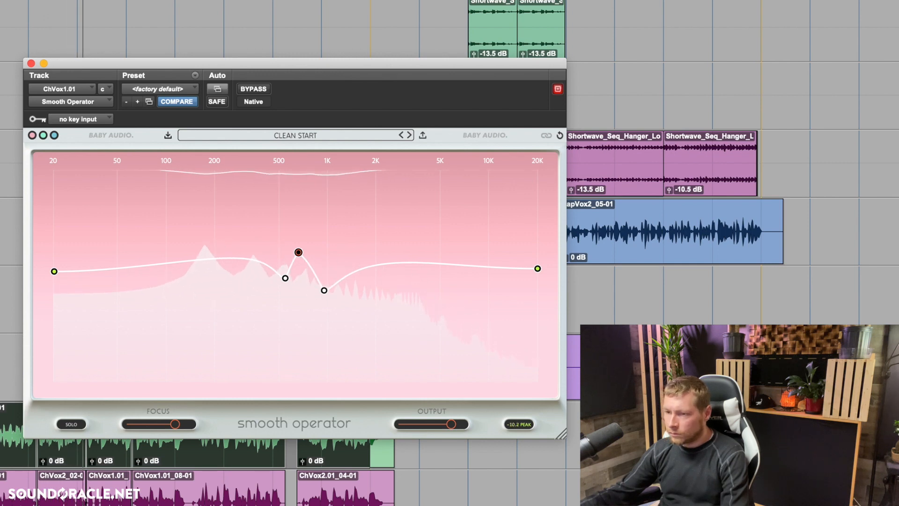
key(space)
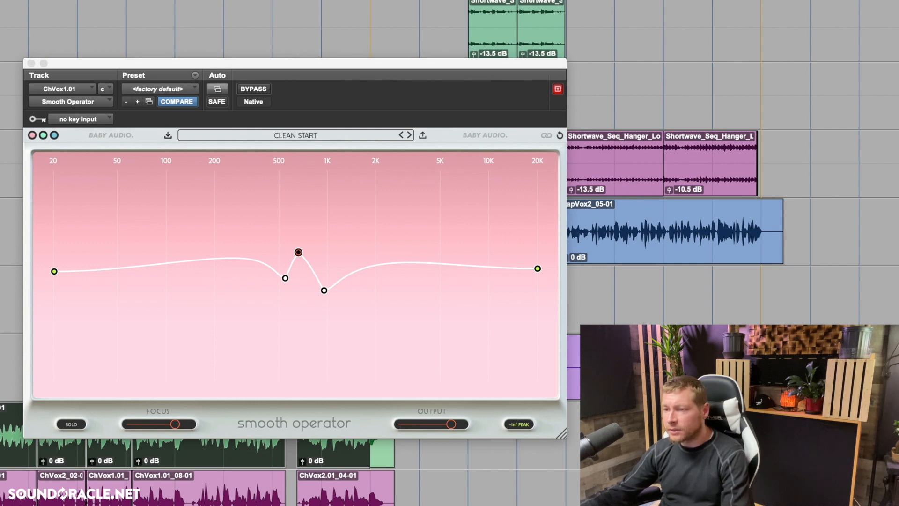
Replay the vocal and compare the reshaped curve against the bypassed signal.
key(space)
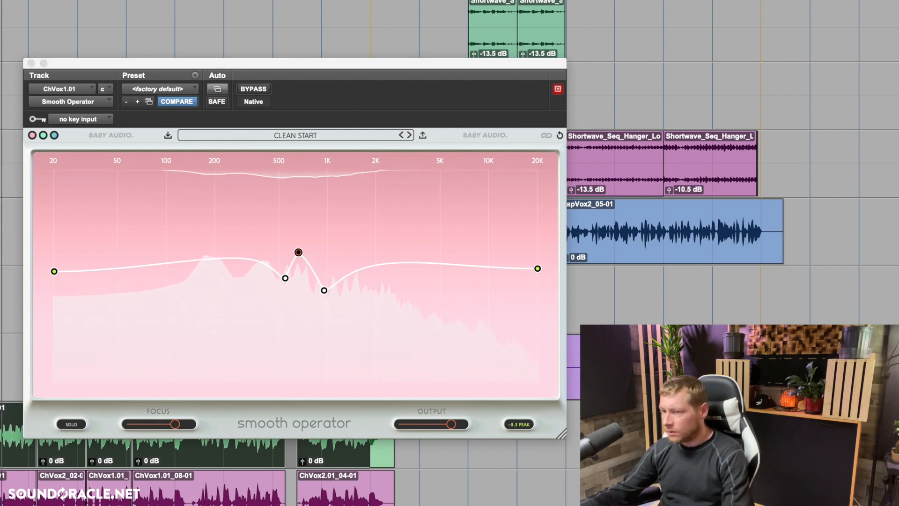
click(254, 91)
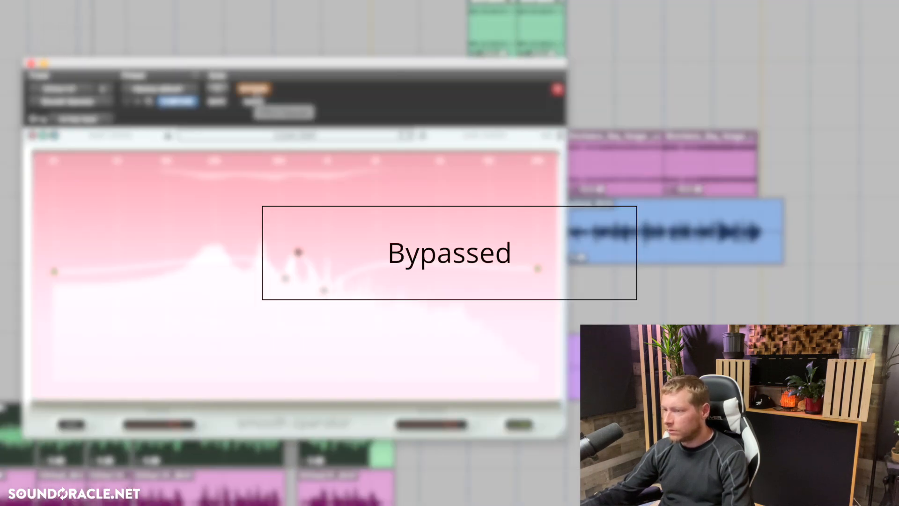
click(254, 91)
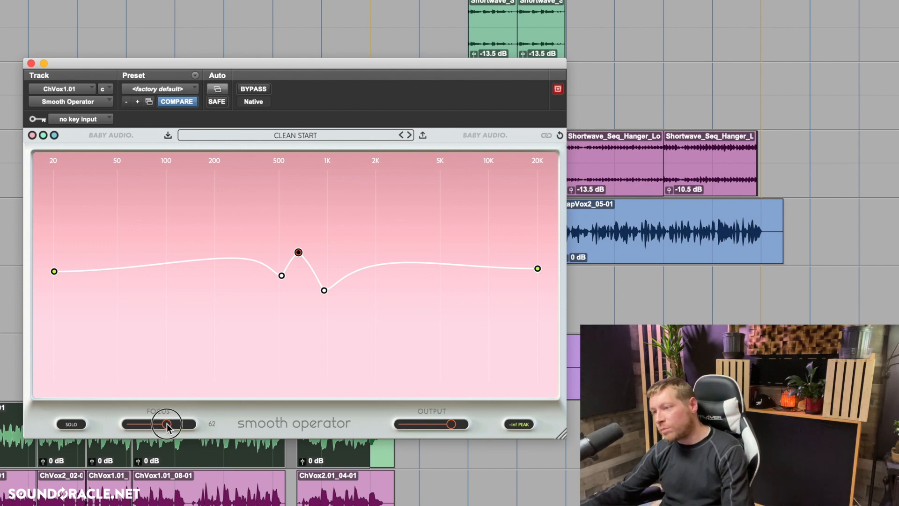
Set Focus to 62 during playback and deepen the dips of the two band nodes around 500 Hz and 1 kHz.
key(space)
mouse_move(168, 427)
mouse_down()
mouse_move(147, 428)
mouse_move(169, 426)
mouse_up()
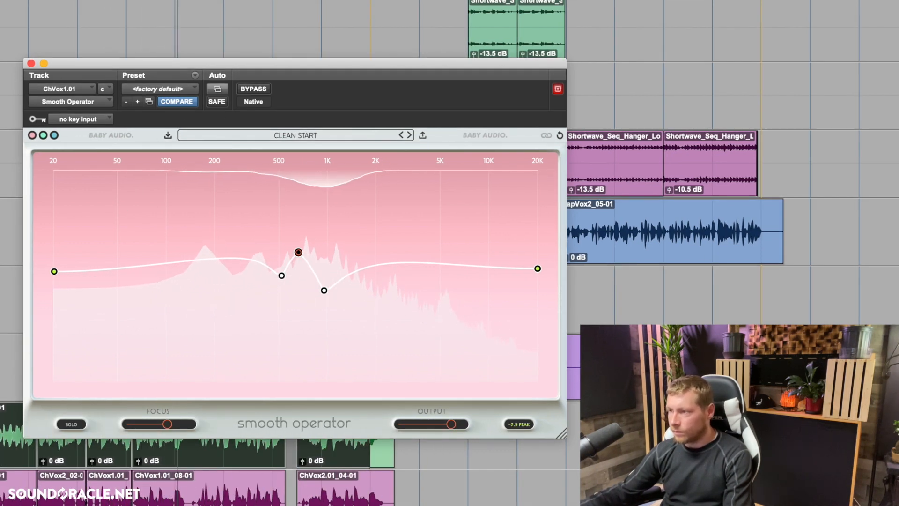
click(12, 358)
scroll(12, 358, right, 4)
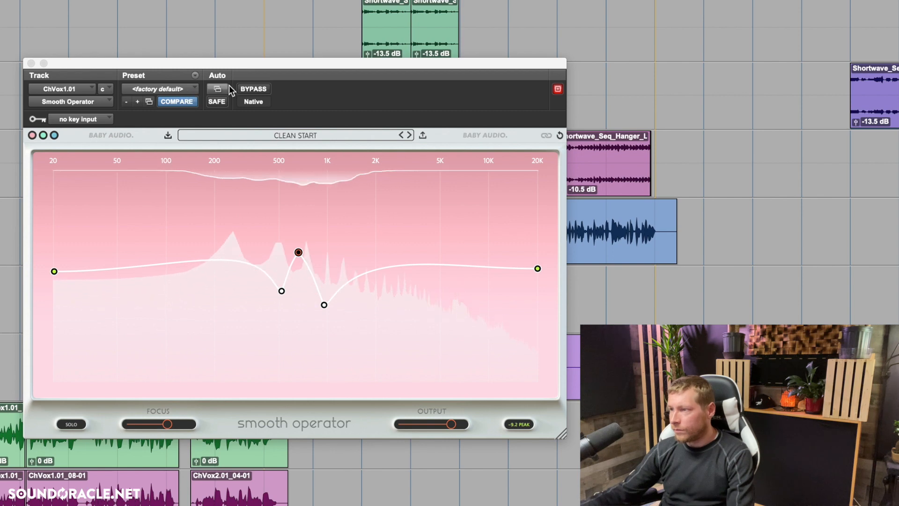
Toggle bypass on and off repeatedly during vocal playback to compare the processed and unprocessed sound, leaving the effect active.
click(243, 88)
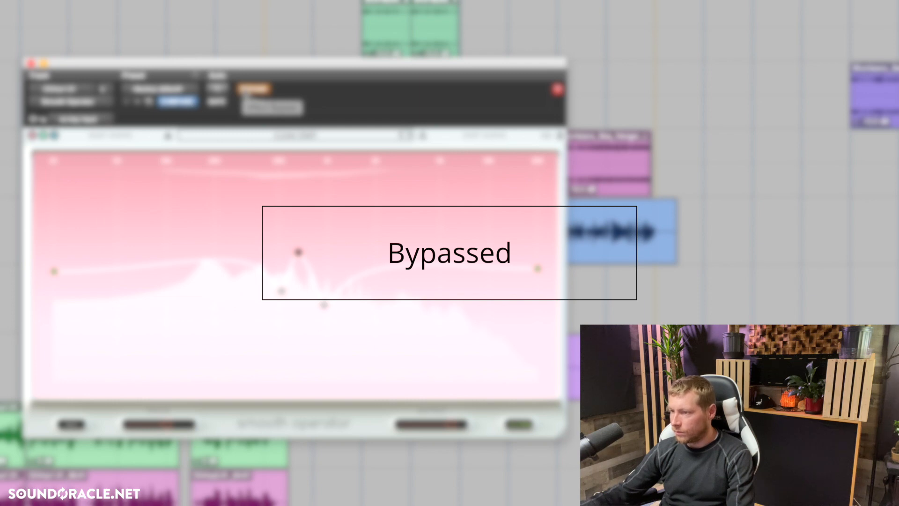
click(243, 87)
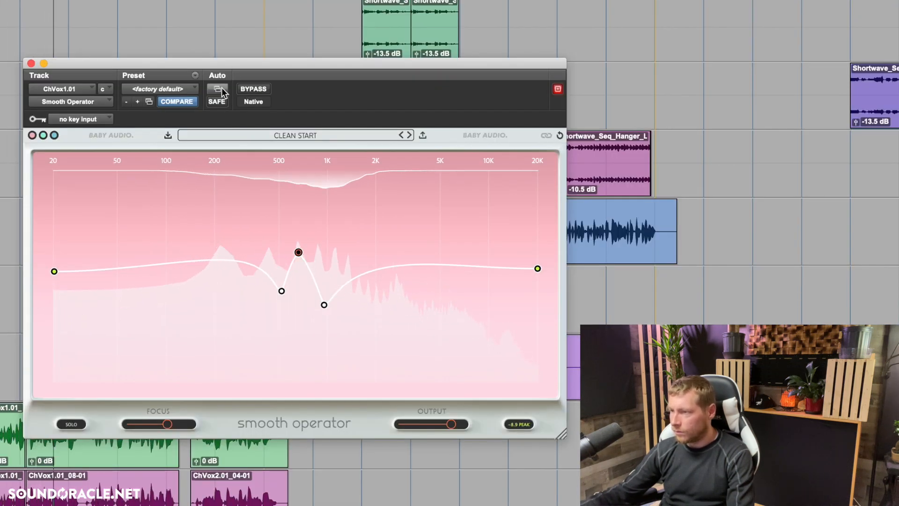
click(253, 89)
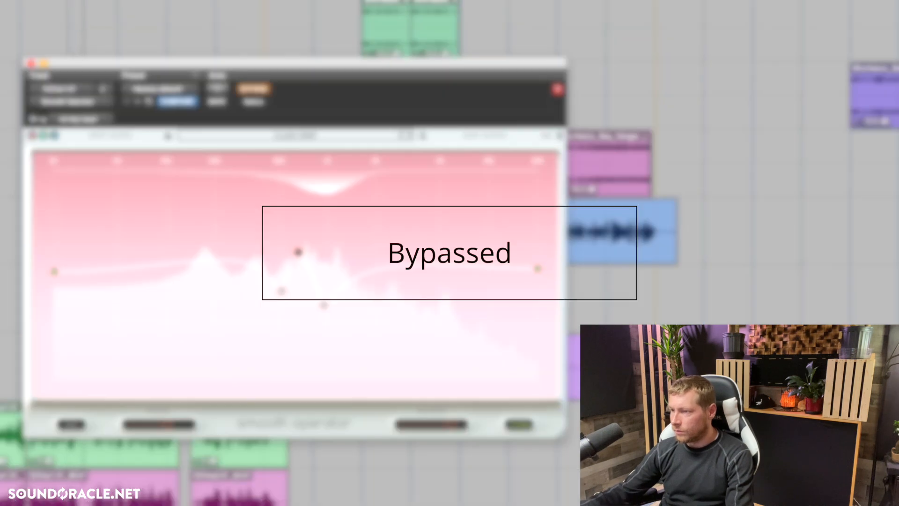
click(253, 88)
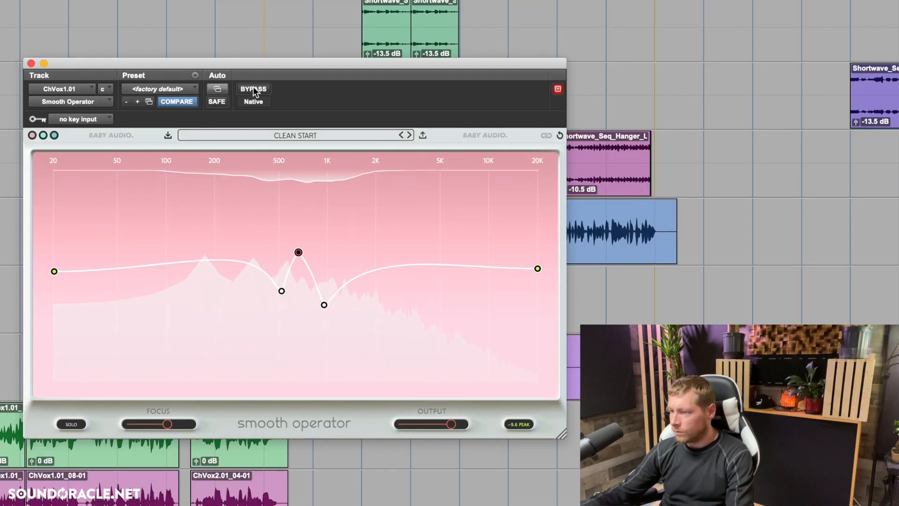
click(253, 89)
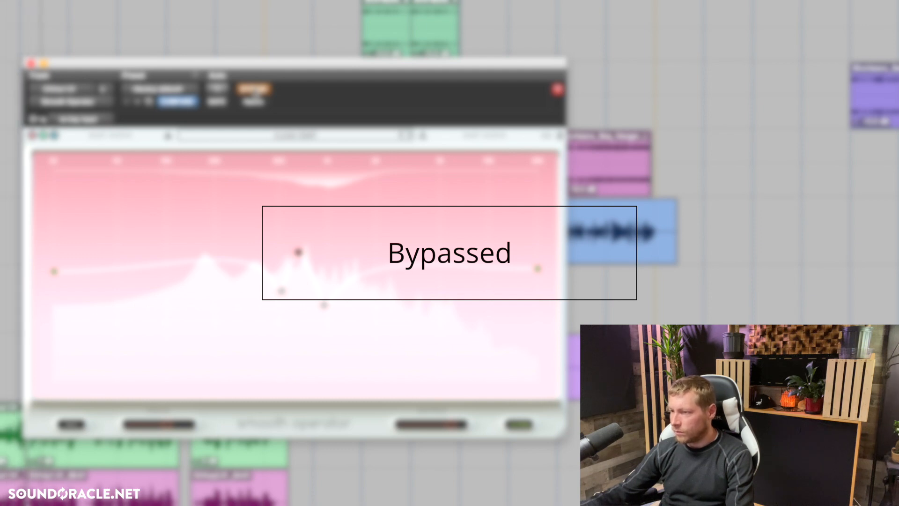
click(254, 89)
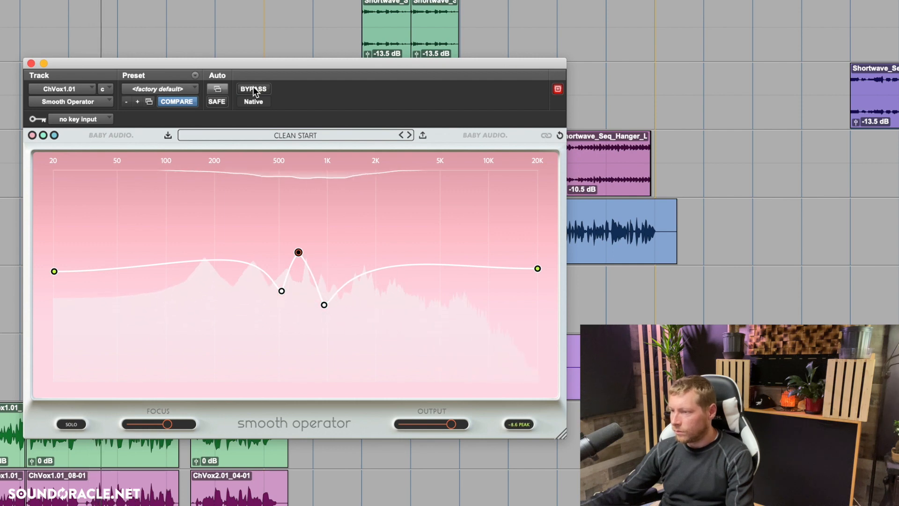
click(254, 89)
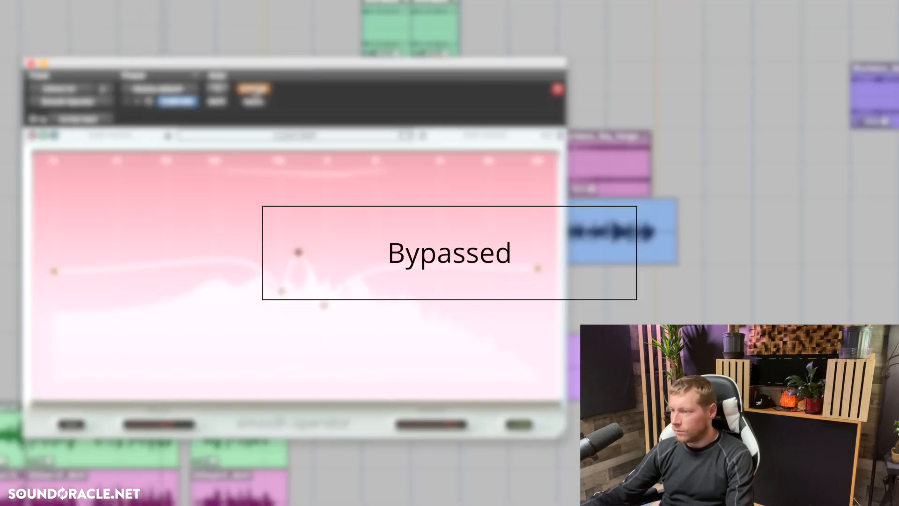
click(253, 87)
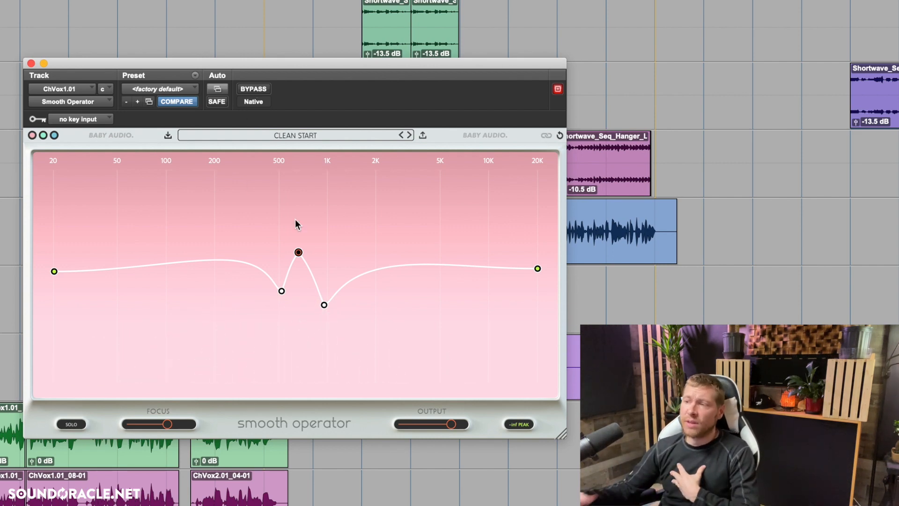
Try Smooth Operator's green and blue interface colors and return the display to pink.
click(43, 135)
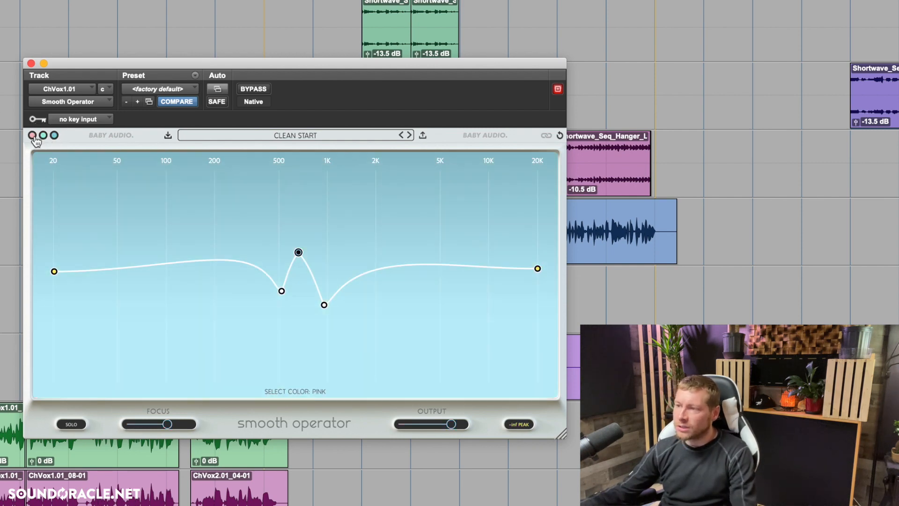
click(32, 136)
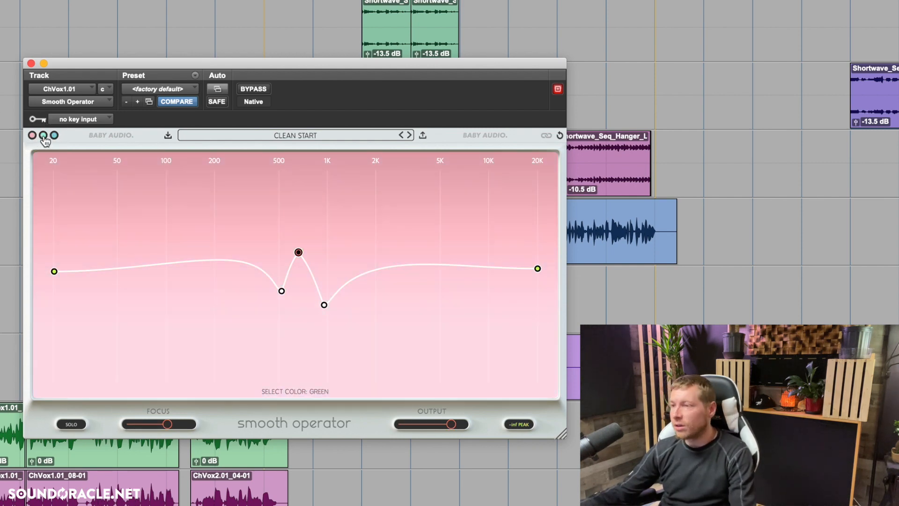
click(44, 136)
click(55, 135)
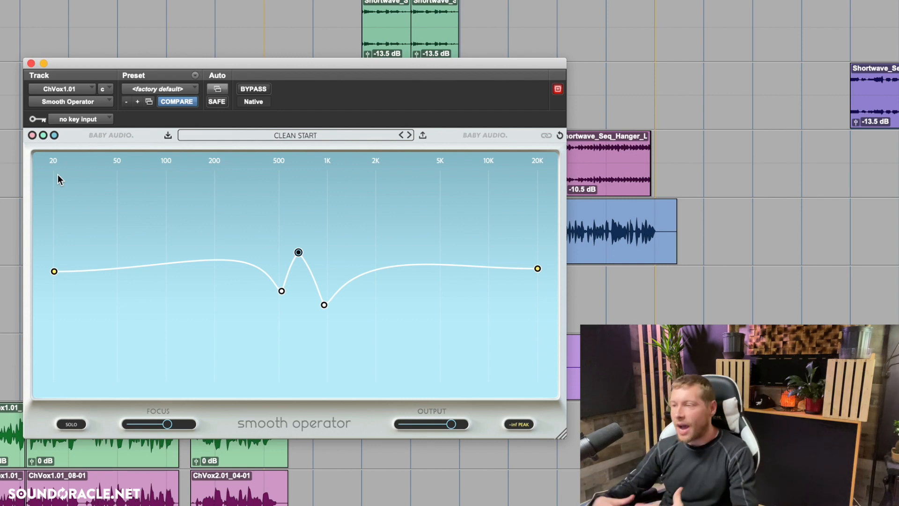
click(32, 136)
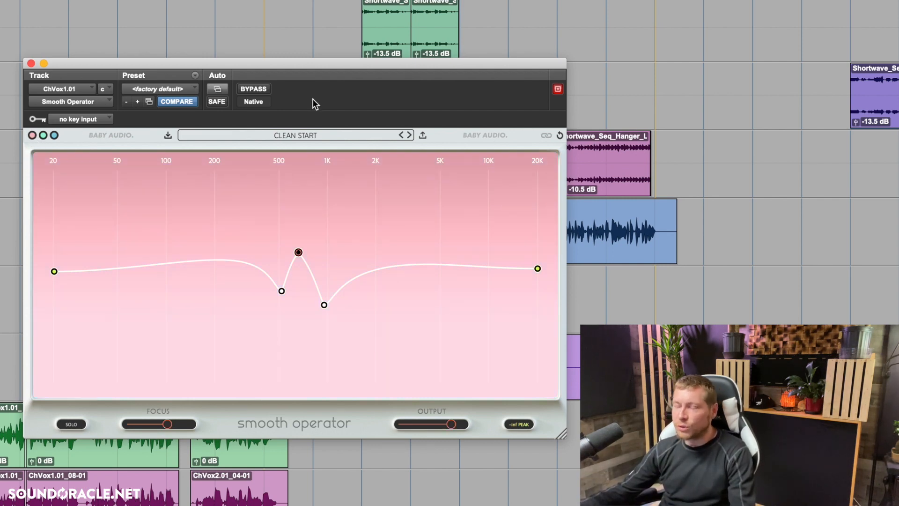